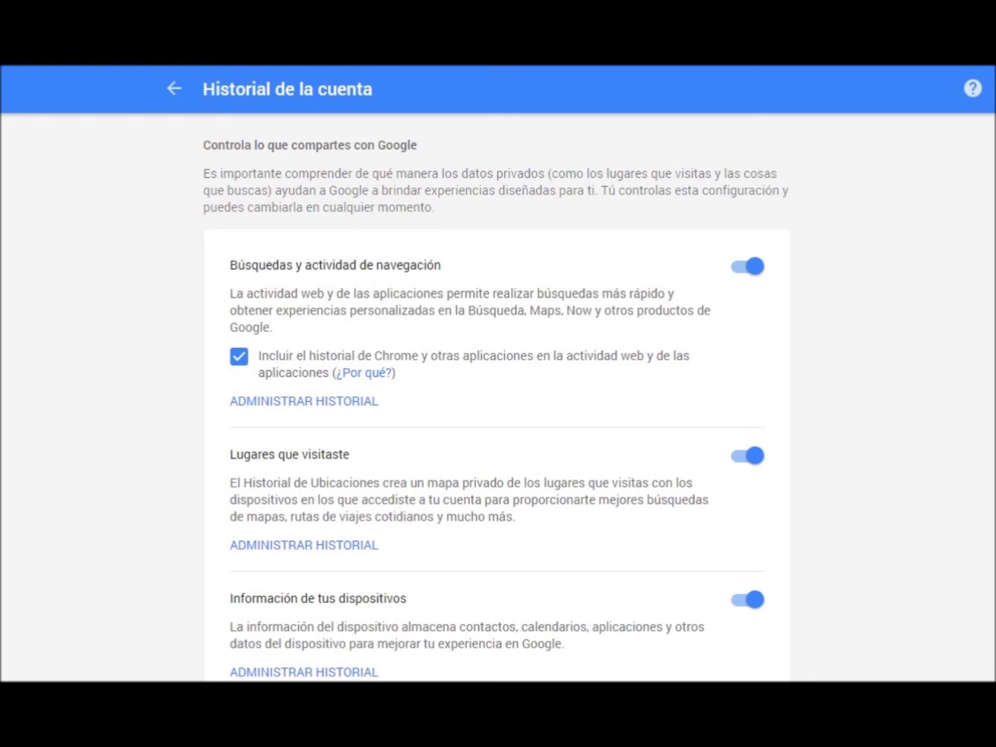
Open the history management page for "Búsquedas y actividad de navegación" from the account history settings.
scroll(497, 396, "down", 4)
scroll(497, 397, "up", 4)
scroll(498, 401, "down", 3)
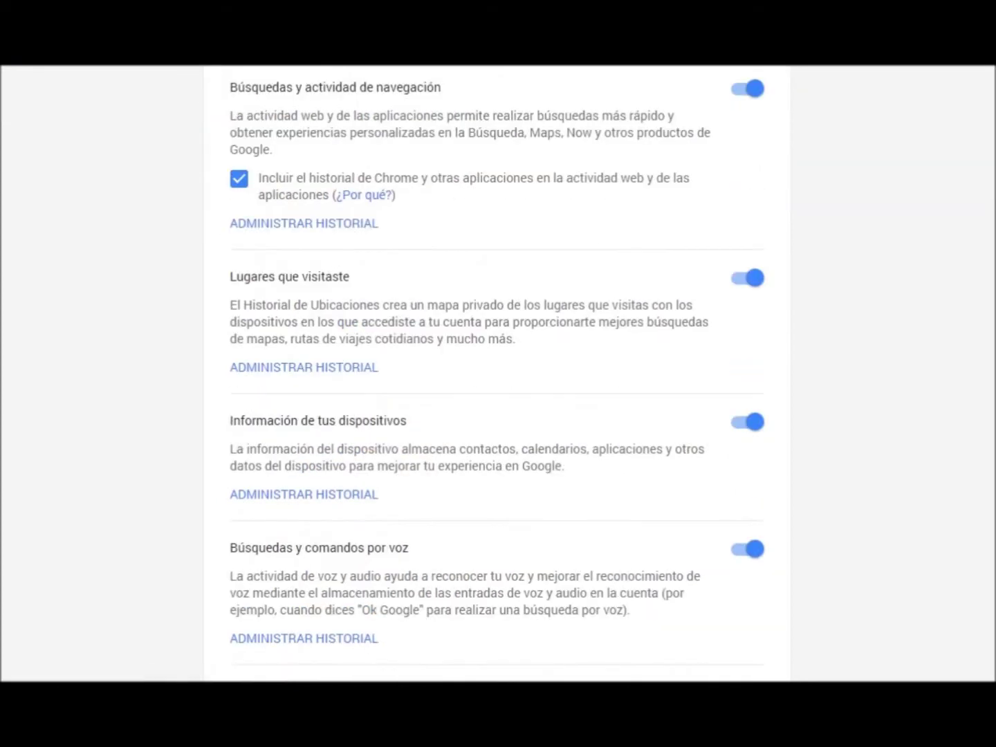
scroll(498, 402, "up", 3)
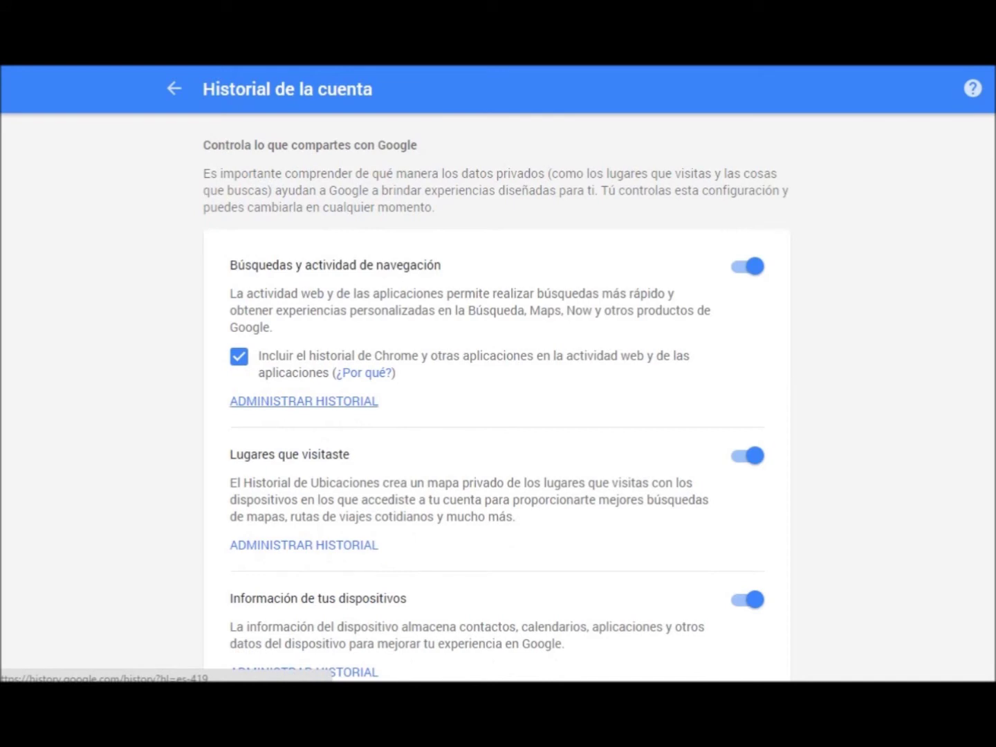
left_click(303, 402)
left_click(304, 401)
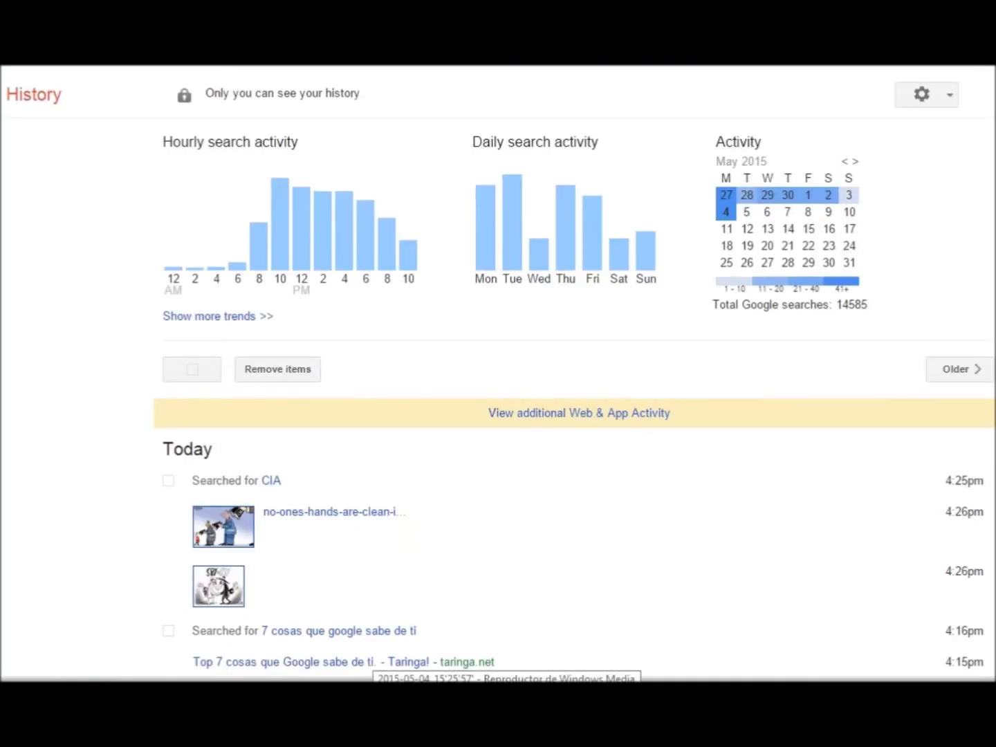
Examine the hourly and daily search activity charts and the list of today's searches in the web history.
scroll(498, 373, "down", 1)
scroll(498, 373, "up", 1)
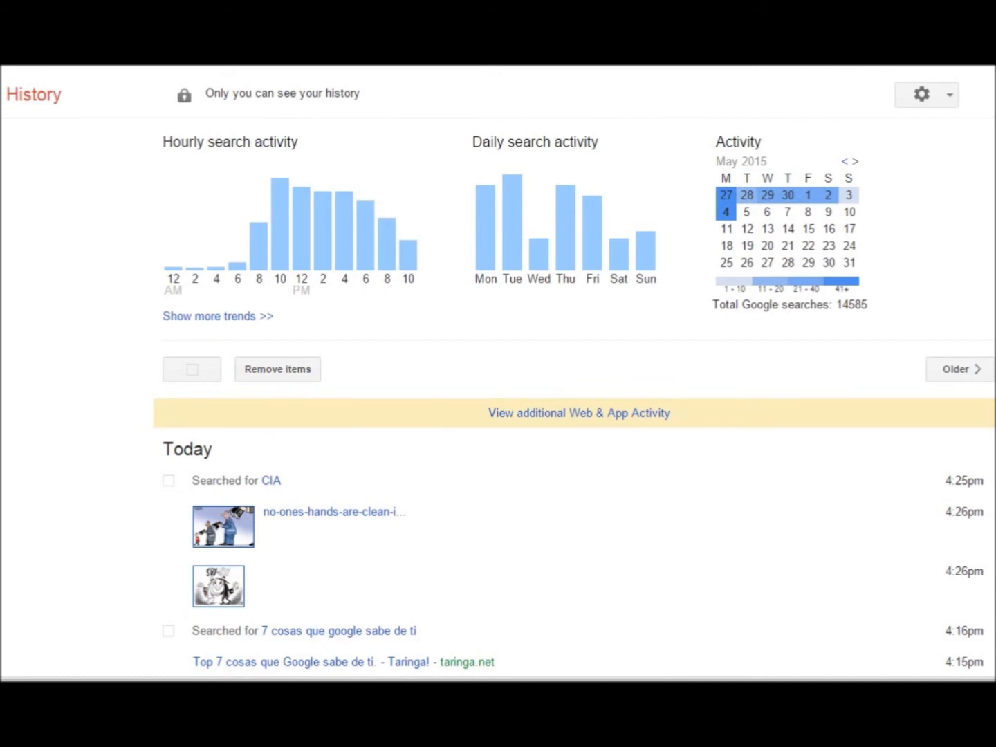
mouse_move(163, 141)
left_mouse_down()
mouse_move(365, 173)
mouse_move(238, 208)
mouse_move(173, 209)
mouse_move(162, 142)
left_mouse_up()
left_click_drag(163, 278, 513, 165)
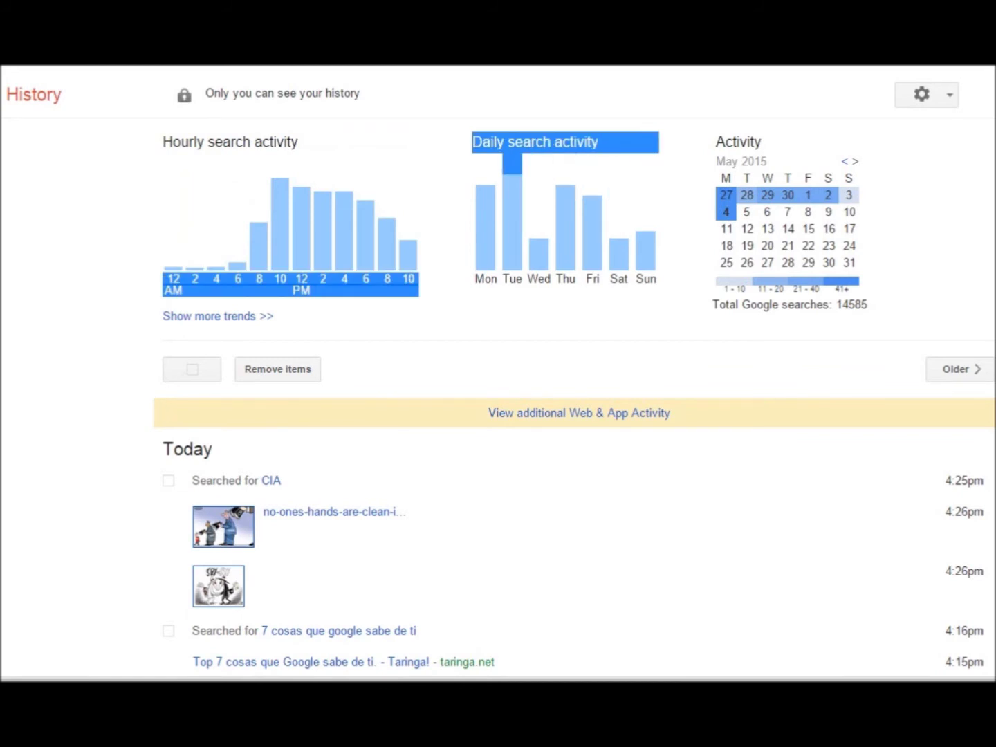
left_click(512, 166)
scroll(498, 373, "down", 2)
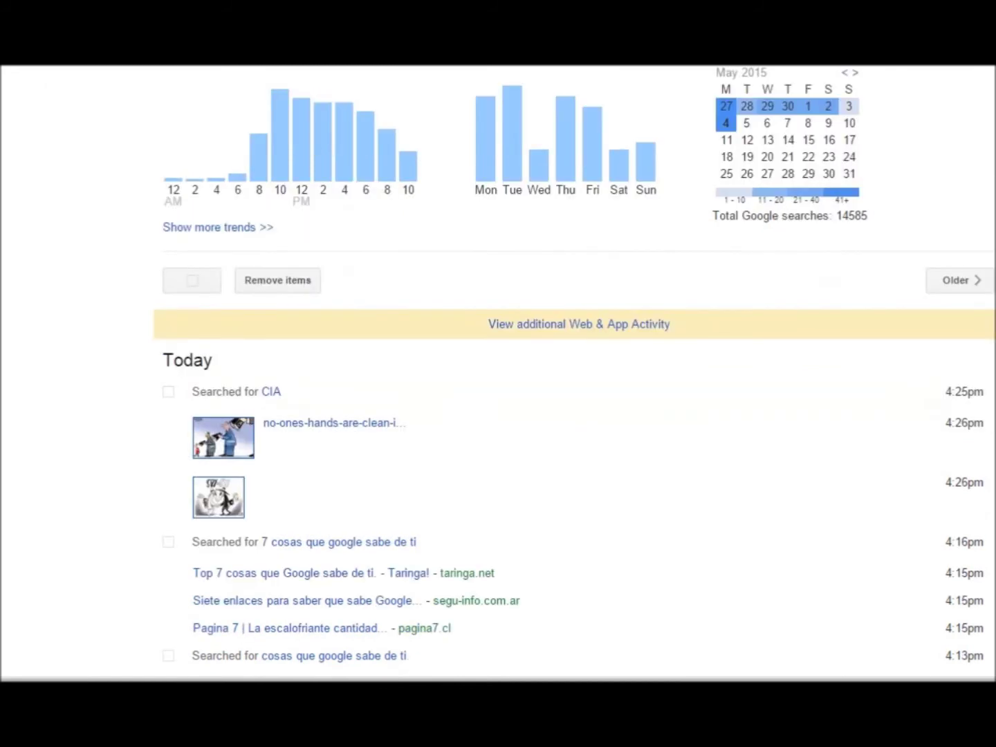
scroll(498, 373, "down", 13)
scroll(498, 373, "up", 2)
scroll(498, 374, "up", 15)
scroll(498, 373, "down", 2)
scroll(497, 373, "up", 2)
Remove all items from the search history, going back to the beginning of time.
left_click(927, 95)
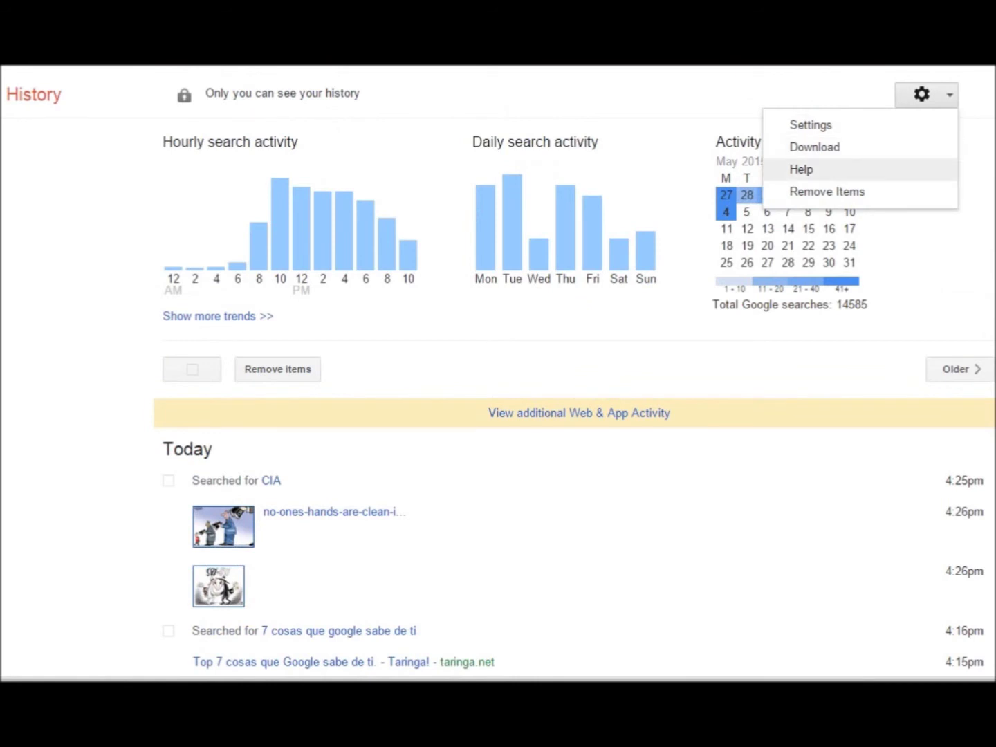
left_click(927, 94)
left_click(927, 95)
left_click(926, 94)
left_click(926, 94)
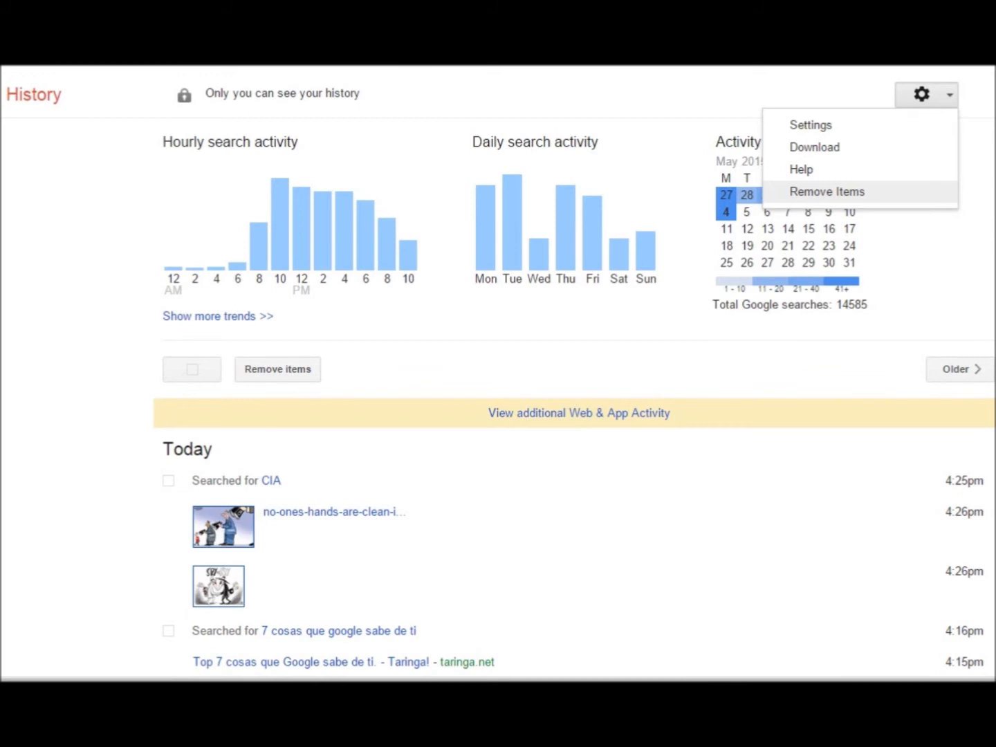
left_click(827, 192)
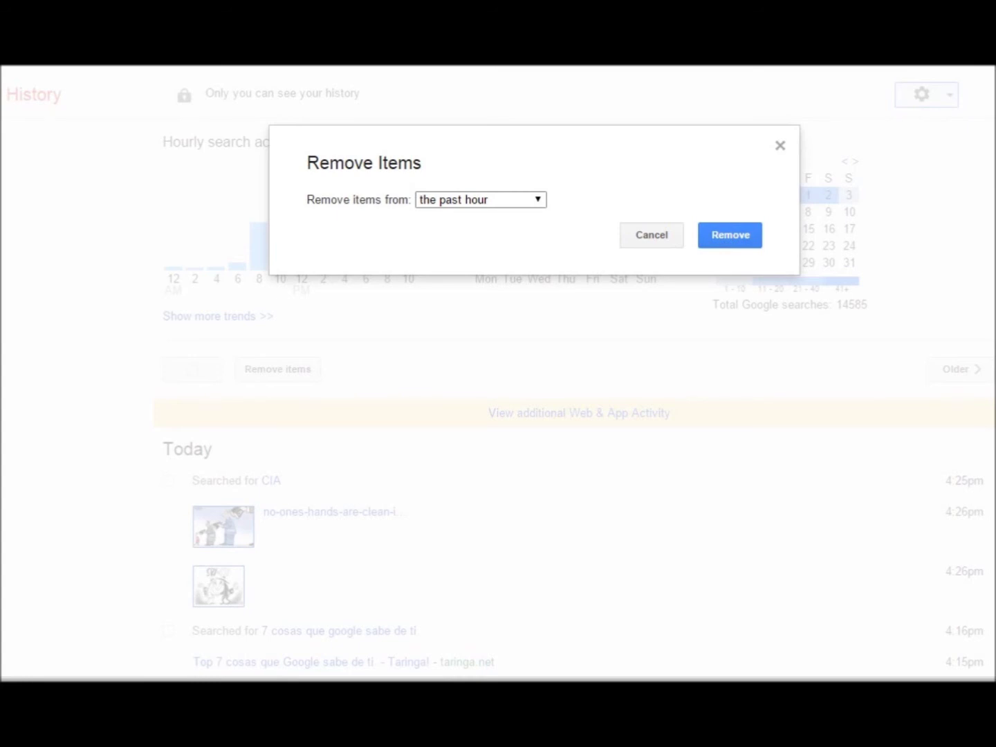
left_click(480, 199)
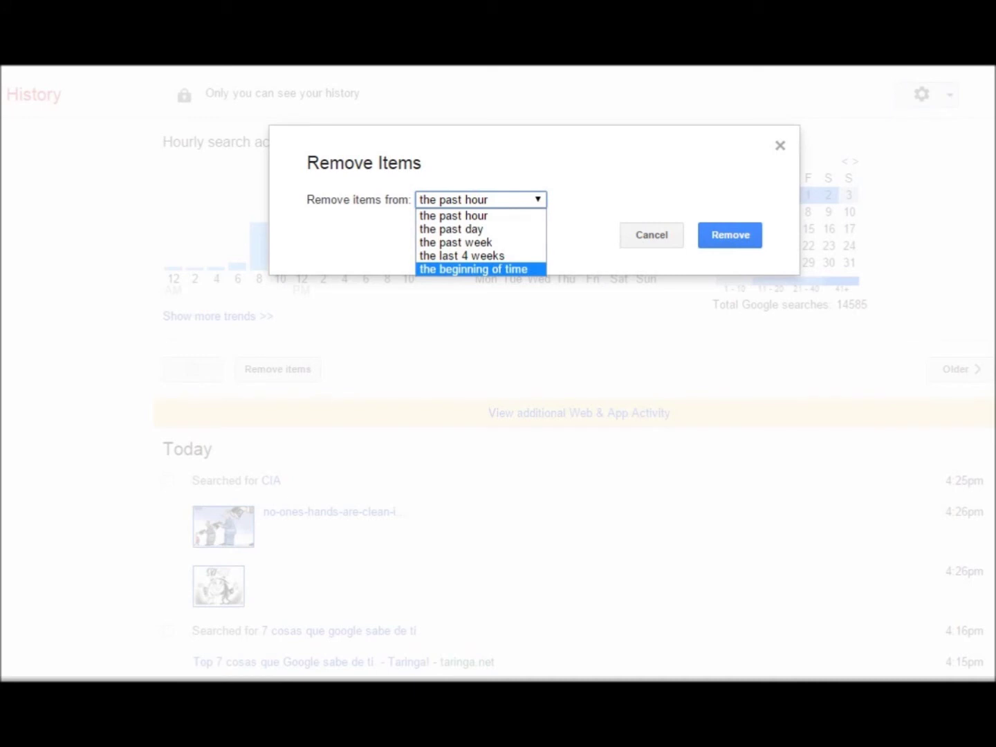
key("Return")
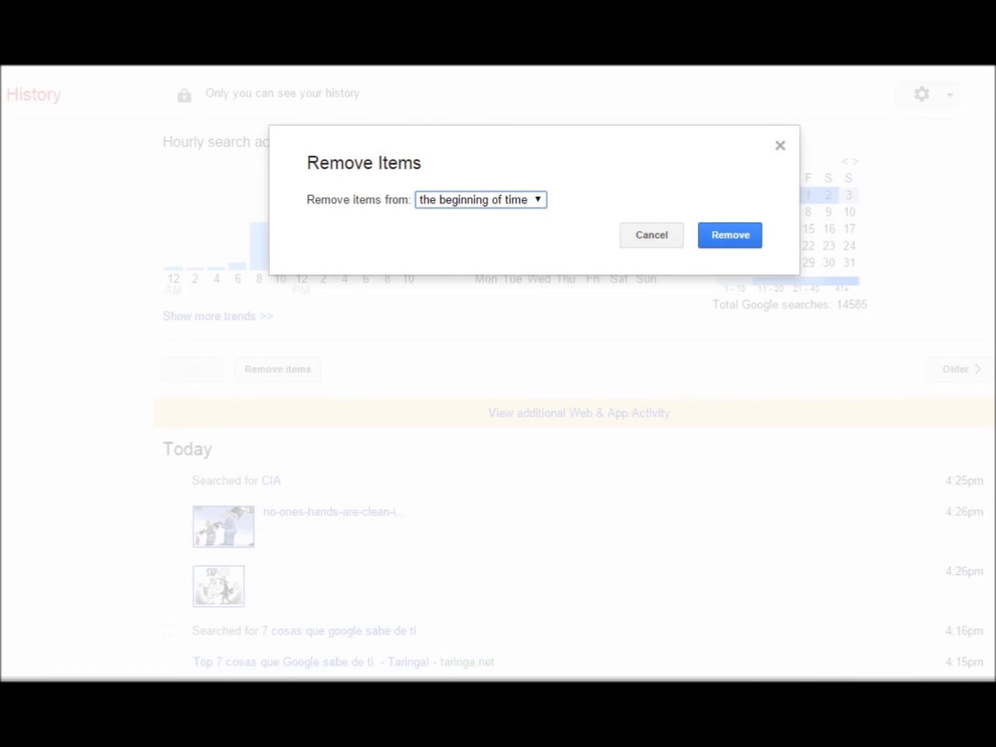
key("Return")
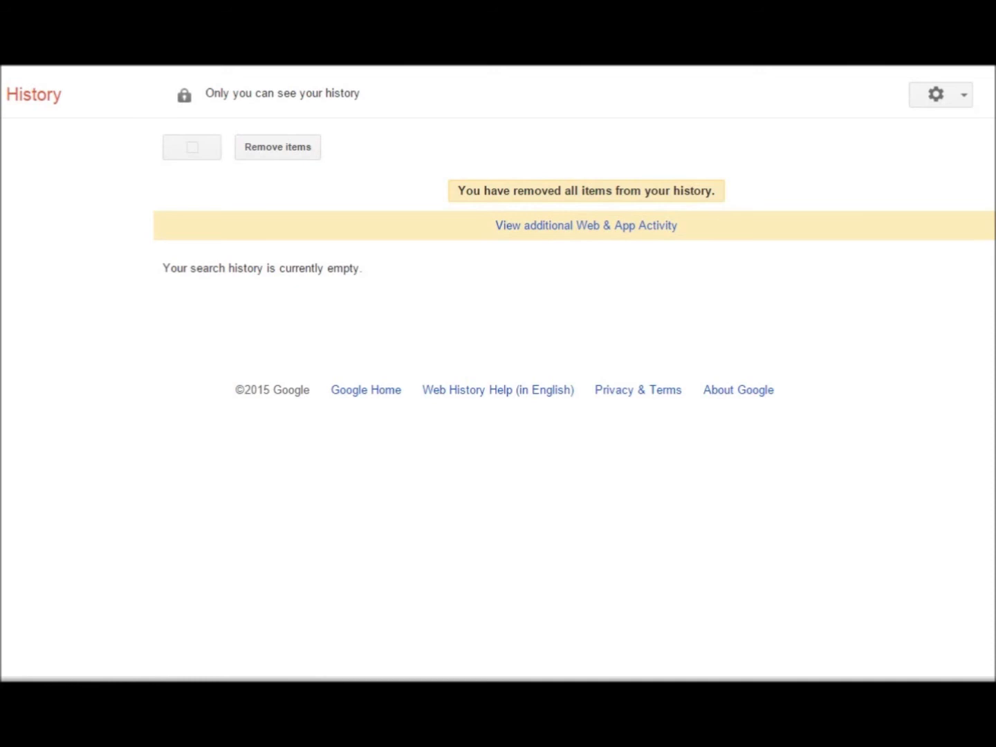
mouse_move(458, 191)
left_mouse_down()
mouse_move(712, 189)
mouse_move(458, 190)
left_mouse_up()
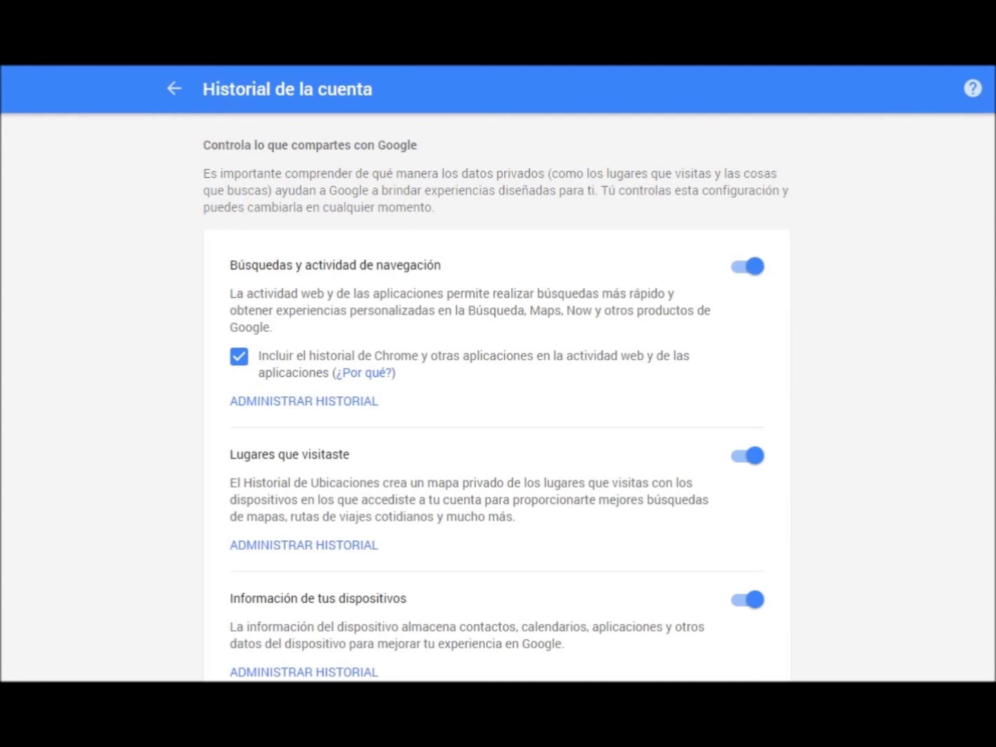
Return to the account history settings and pause "Búsquedas y actividad de navegación".
scroll(498, 374, "down", 2)
scroll(498, 374, "down", 2)
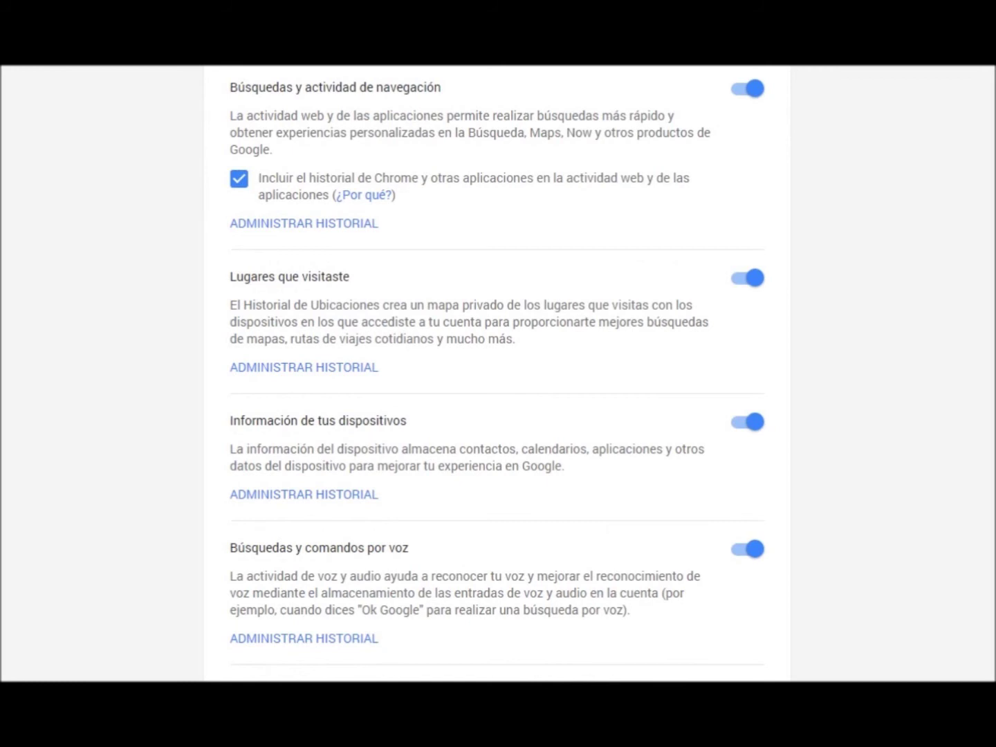
left_click_drag(229, 87, 440, 87)
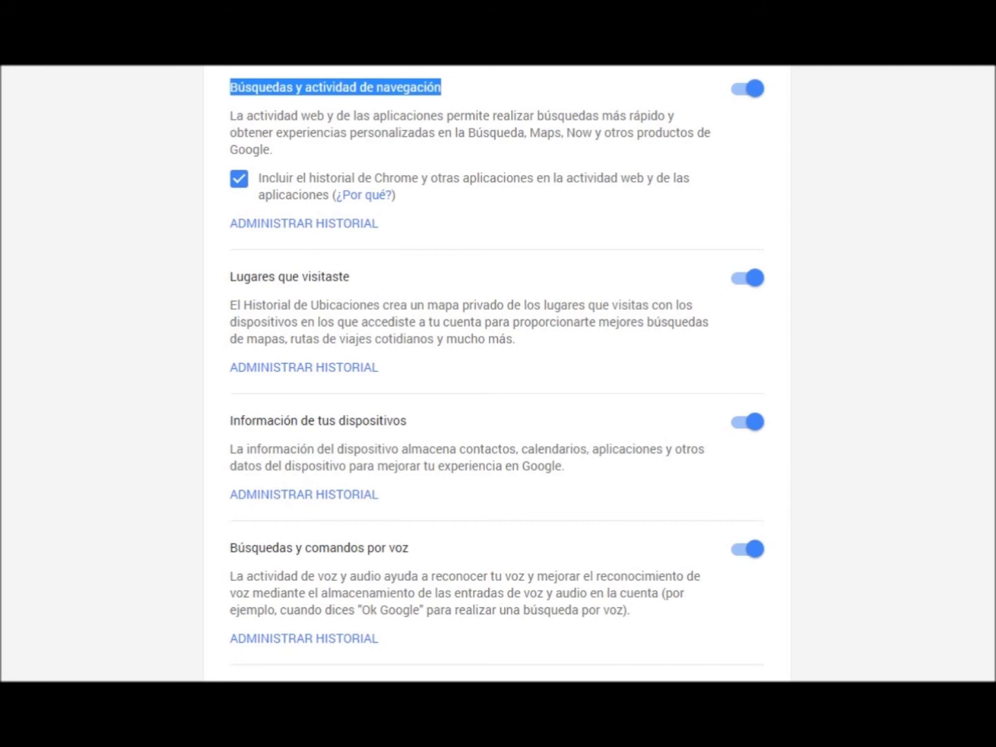
left_click_drag(441, 87, 253, 87)
key("shift+Right")
key("shift+Right")
key("shift+Right")
key("shift+Right")
key("shift+Right")
key("shift+Right")
key("shift+Right")
key("shift+Right")
key("shift+Right")
key("shift+Right")
key("shift+Right")
key("shift+Right")
key("shift+Right")
key("shift+Right")
key("shift+Right")
key("shift+Right")
key("shift+Right")
key("shift+Right")
key("shift+Right")
key("shift+Right")
key("Right")
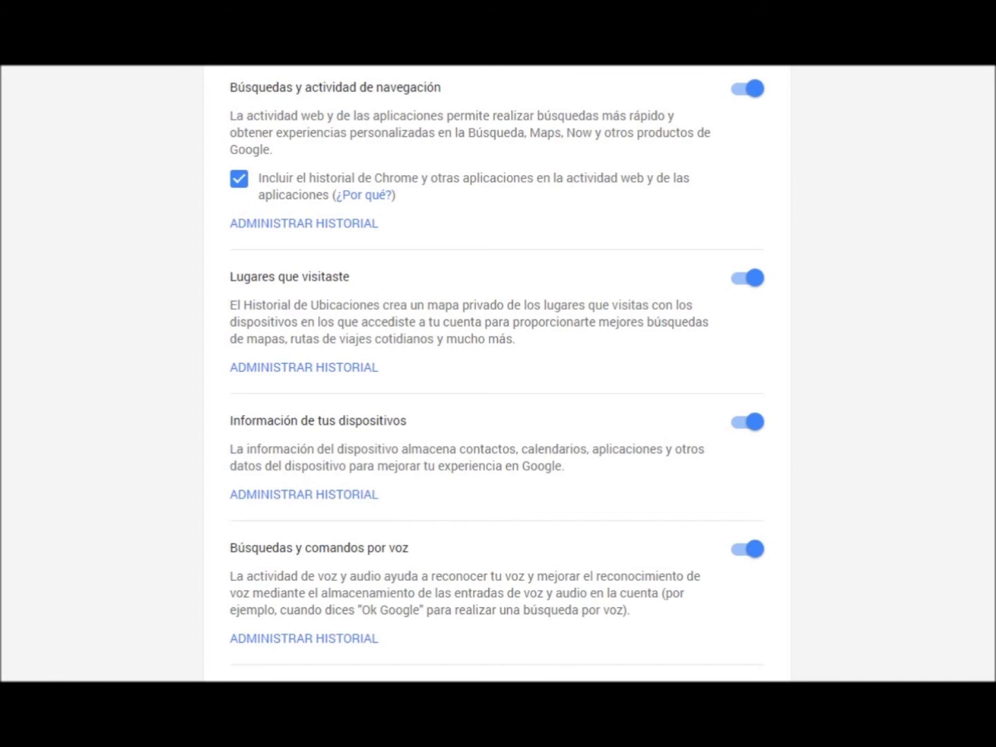
left_click(753, 89)
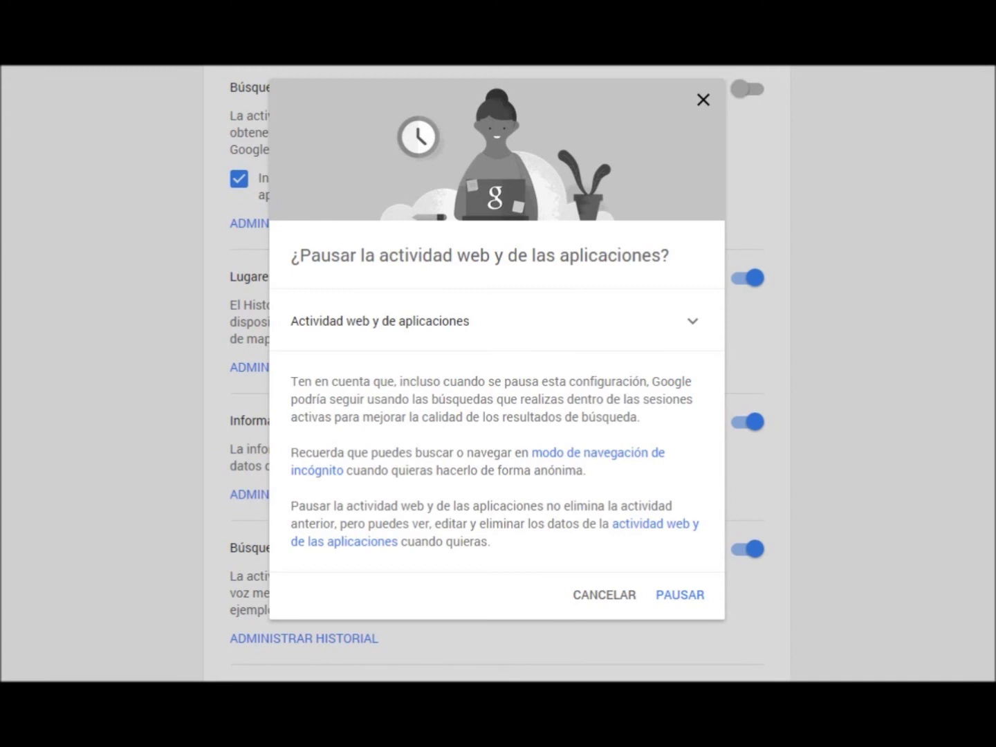
left_click(680, 595)
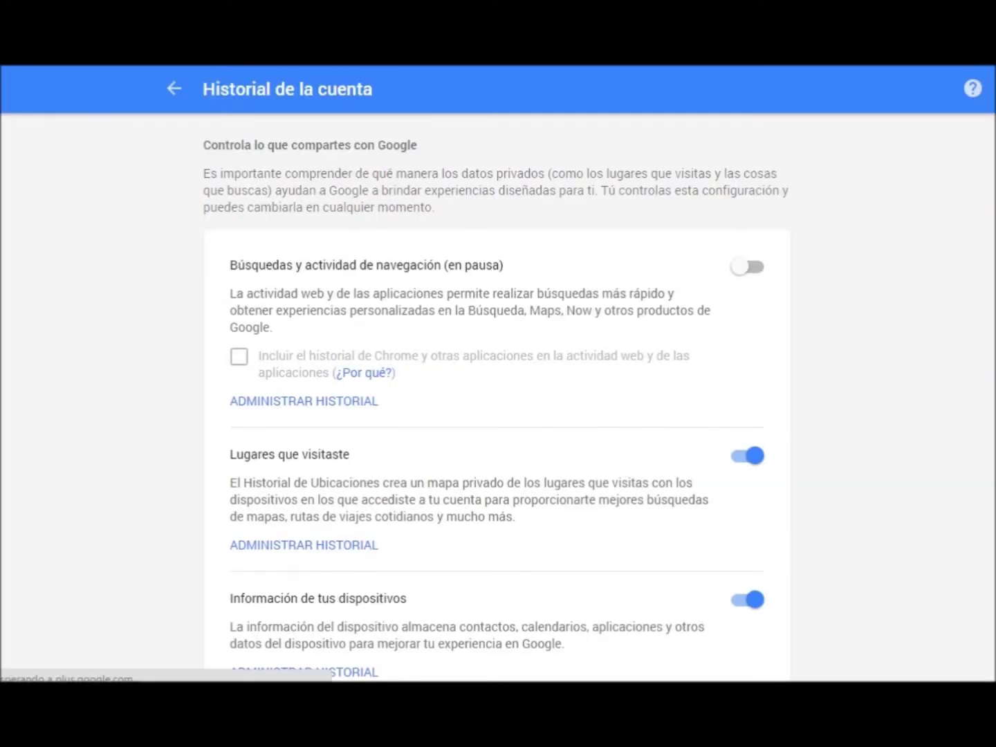
Open the location history for "Lugares que visitaste" and inspect its map and available settings option.
scroll(499, 374, "down", 1)
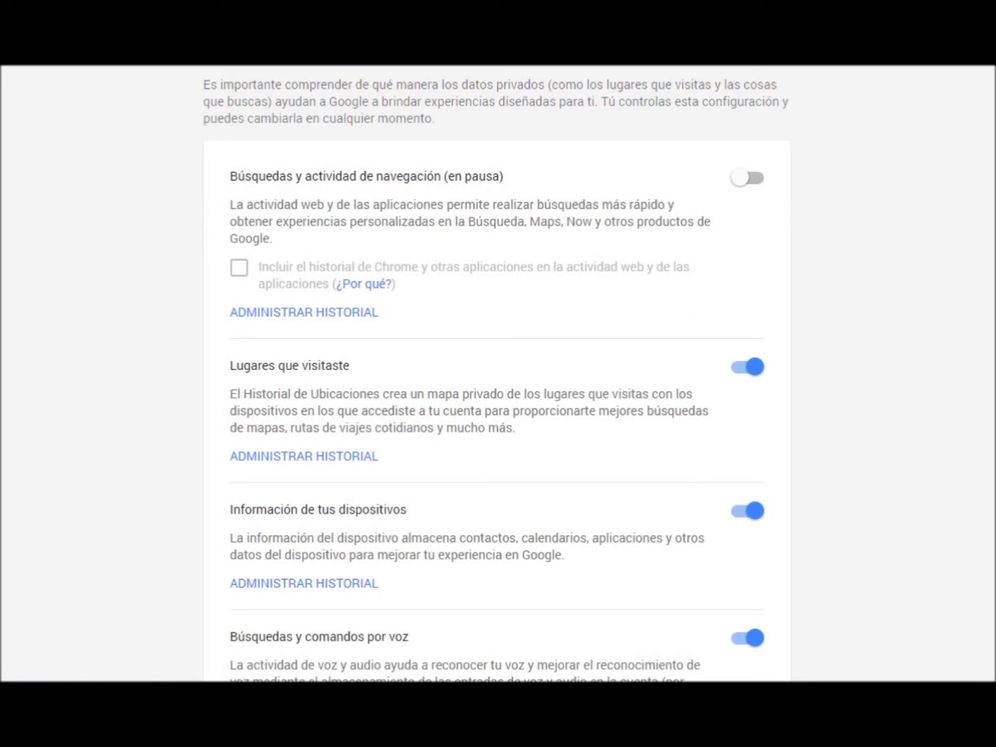
scroll(497, 374, "down", 1)
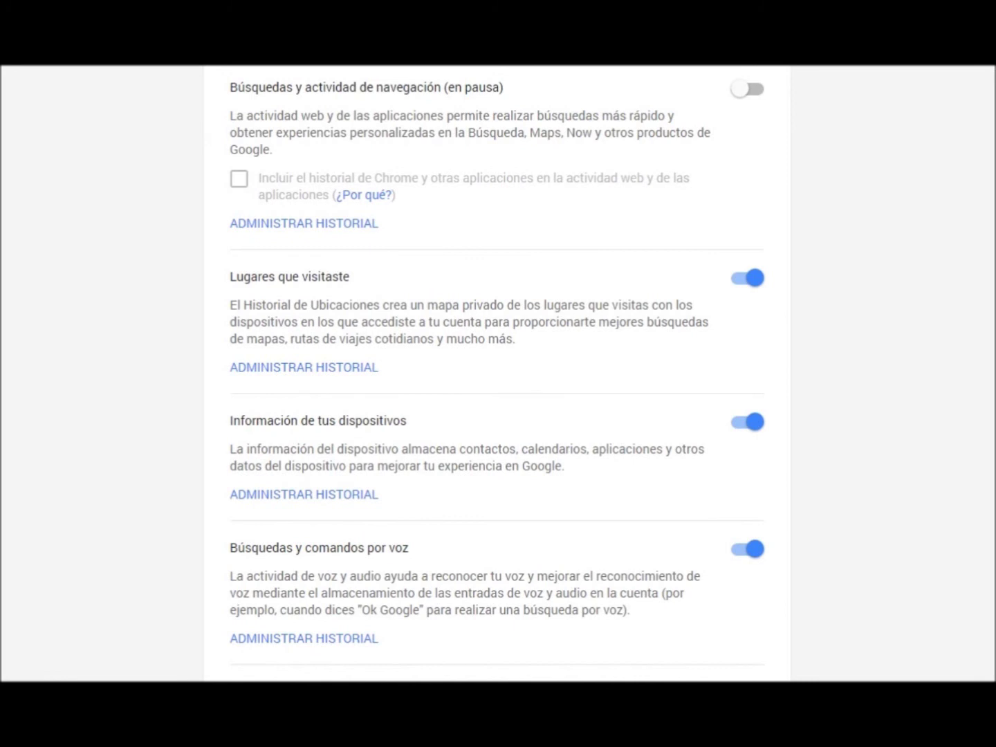
scroll(496, 374, "down", 1)
scroll(497, 373, "up", 1)
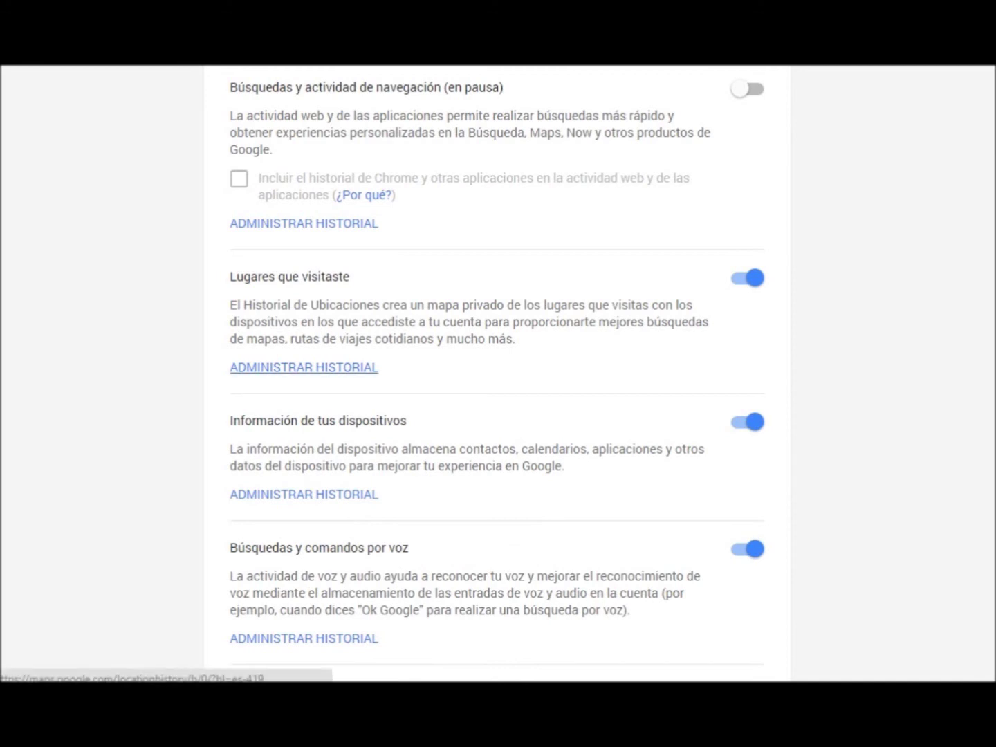
left_click(303, 367)
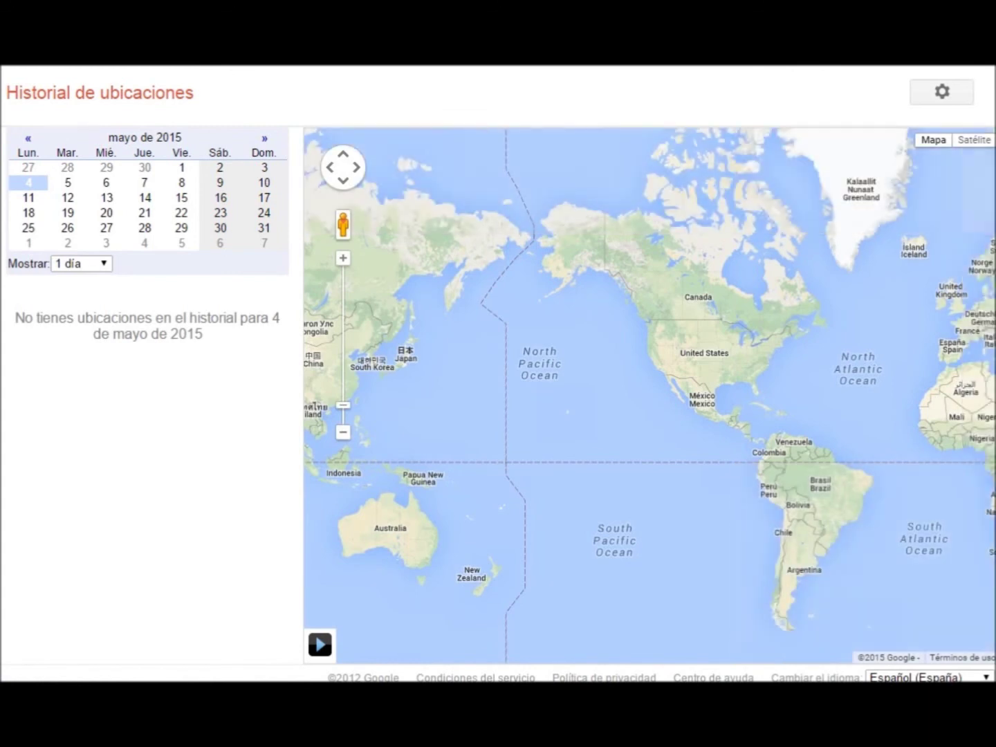
scroll(705, 357, "up", 4)
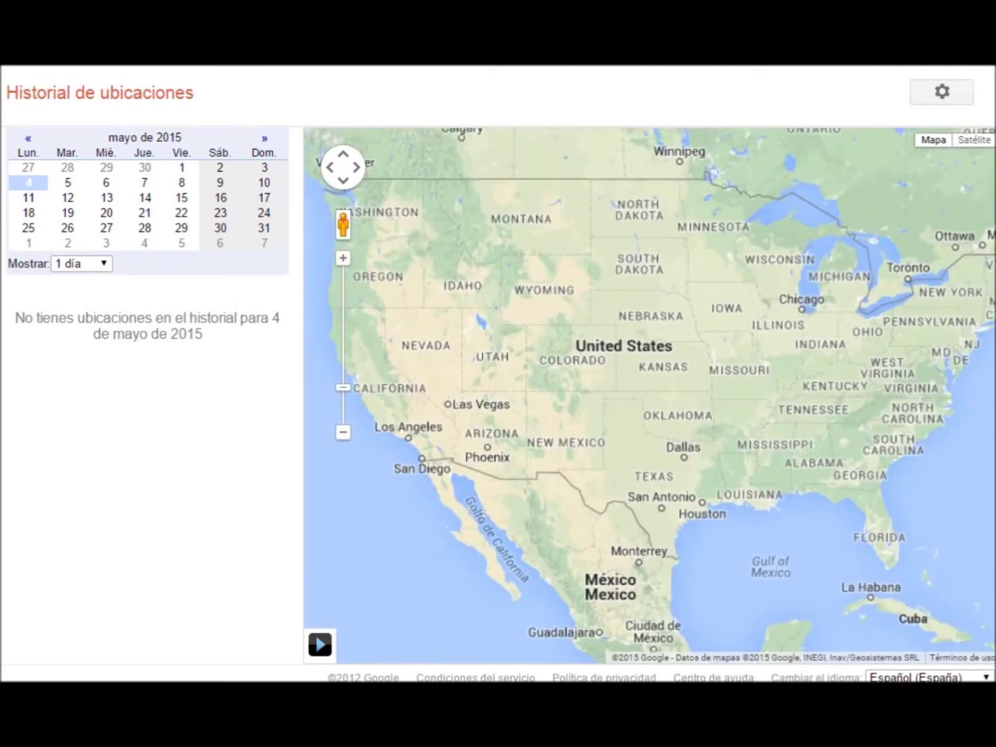
scroll(615, 353, "up", 1)
scroll(611, 351, "up", 1)
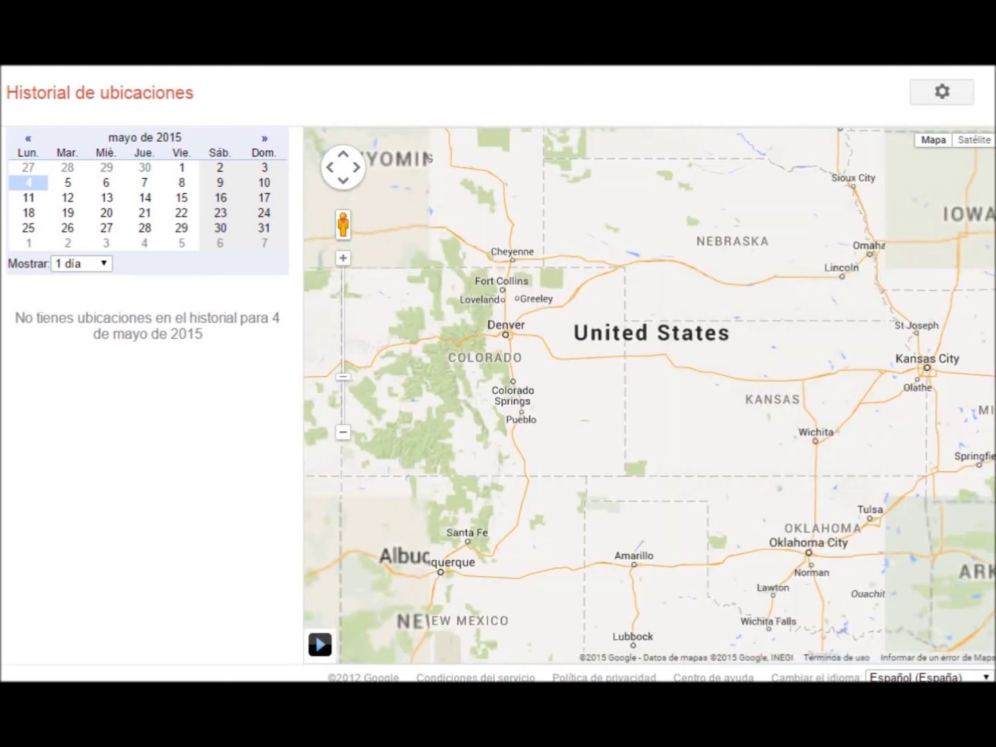
scroll(501, 322, "up", 1)
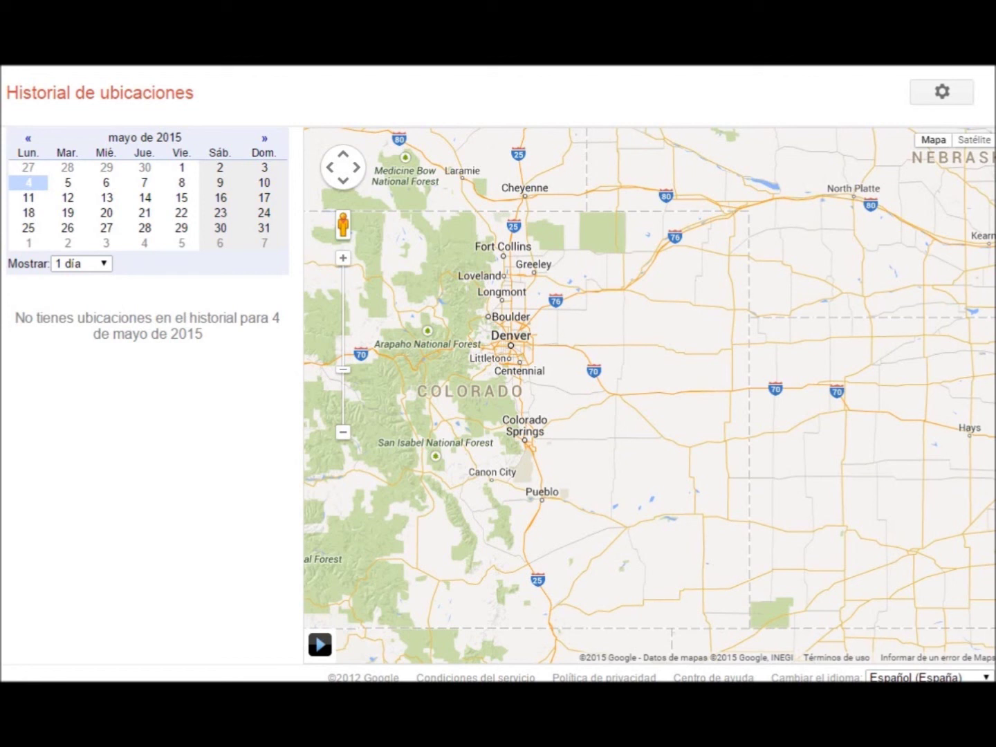
left_click(942, 91)
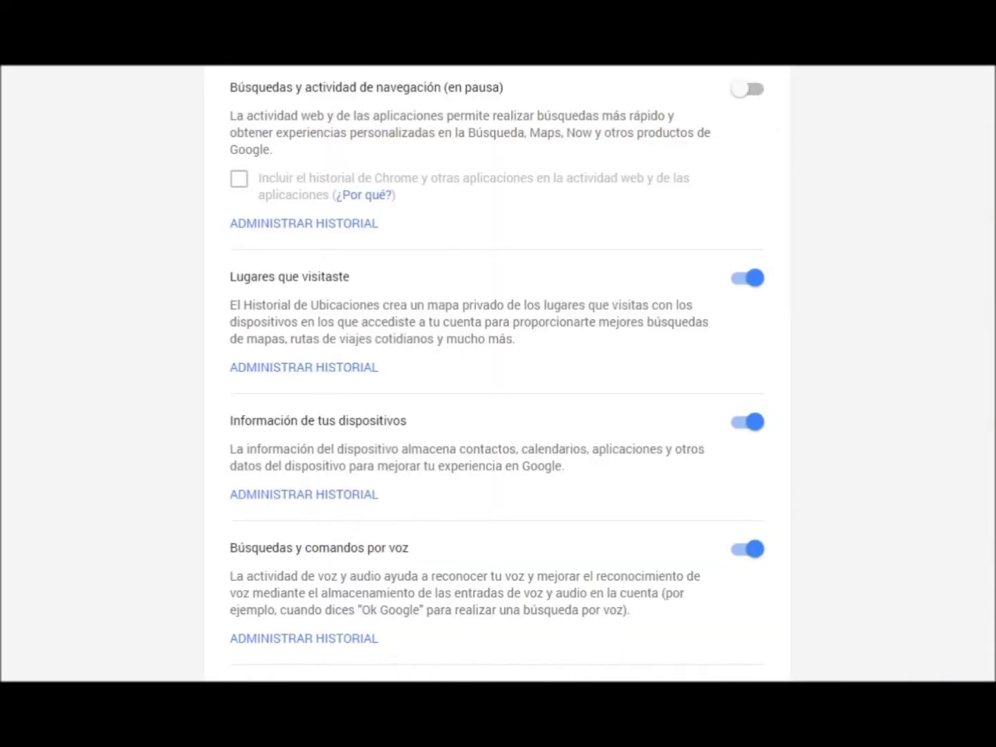
Return to the account history settings and pause the location history under "Lugares que visitaste".
scroll(498, 373, "down", 2)
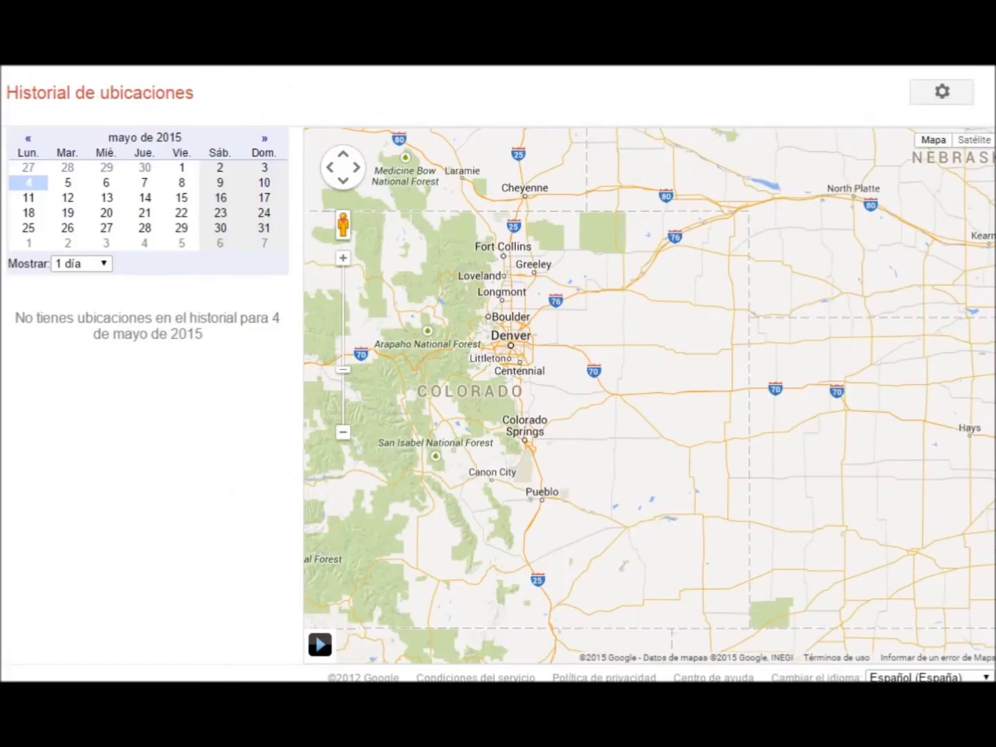
left_click_drag(553, 396, 688, 303)
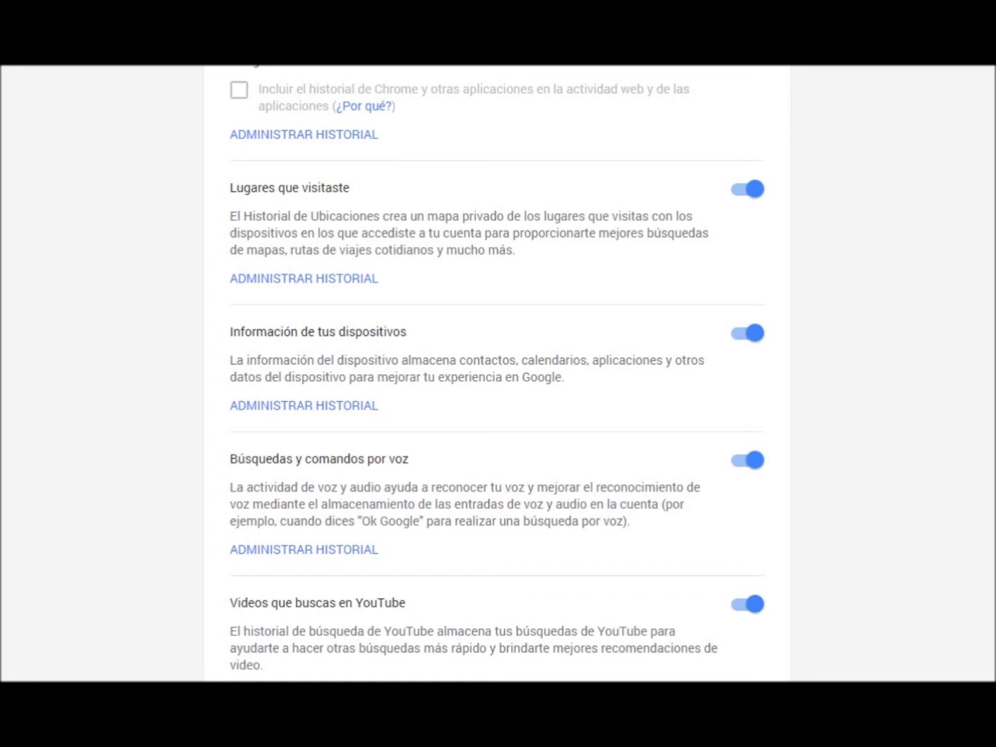
left_click(746, 189)
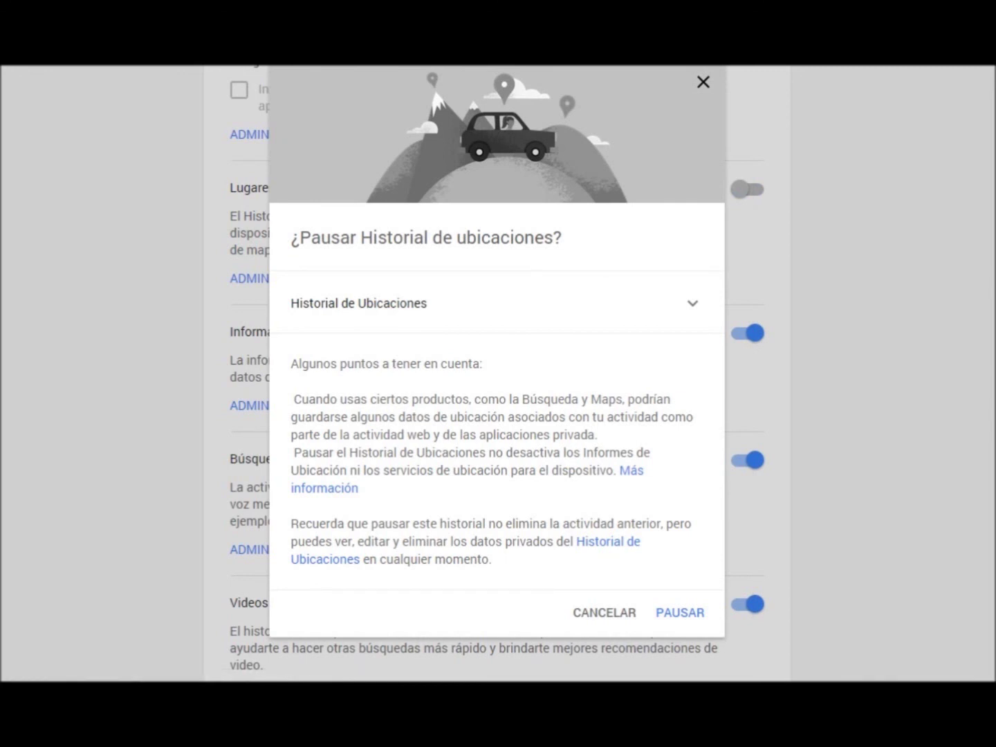
left_click(679, 613)
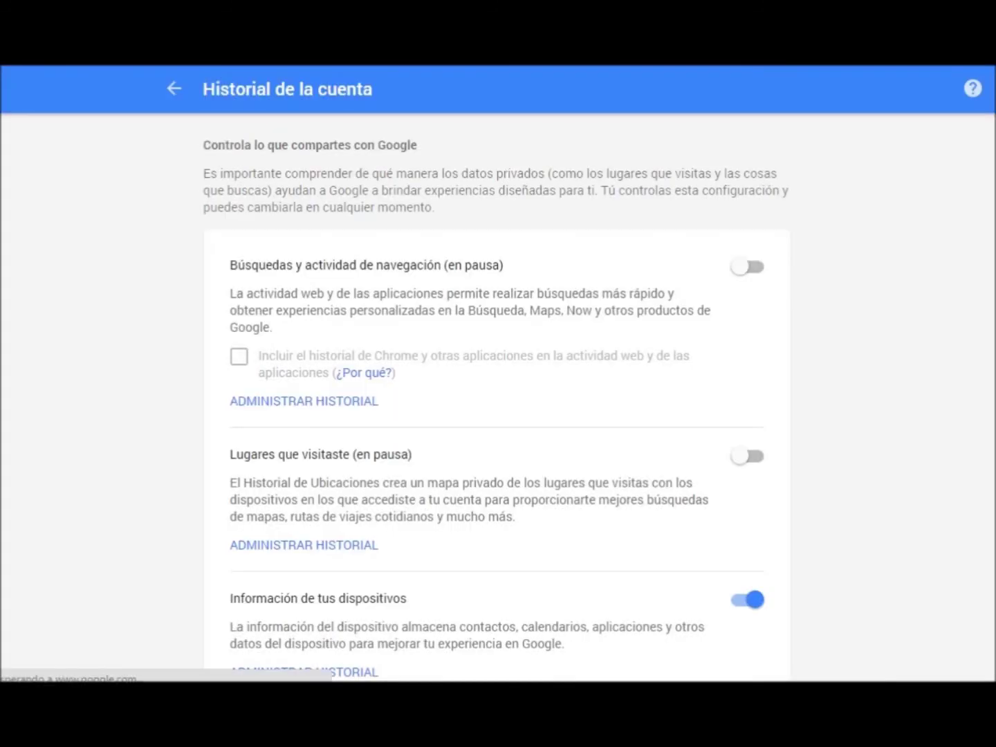
Review the remaining account history sections, including device information, voice searches, and videos searched for and watched on YouTube.
scroll(498, 374, "down", 2)
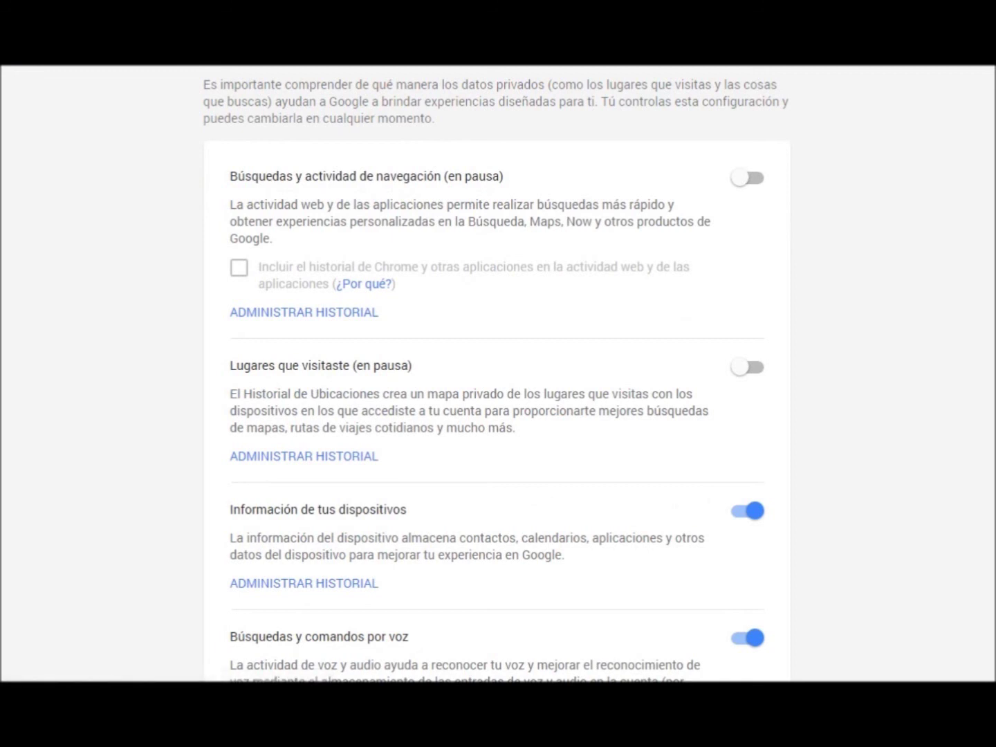
scroll(498, 374, "down", 3)
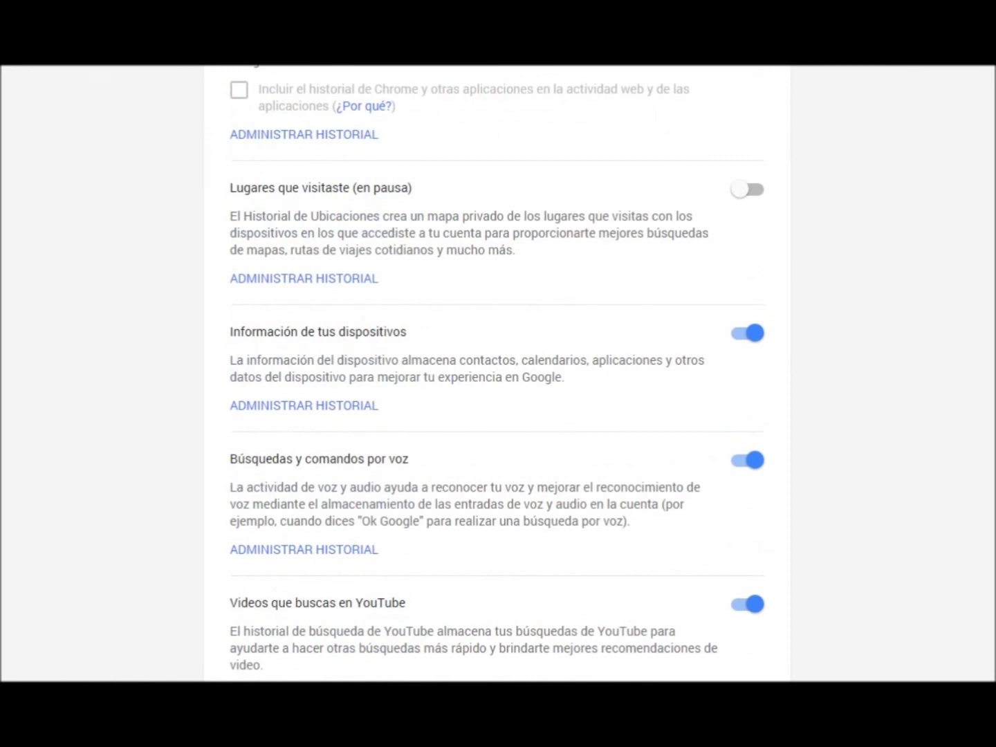
scroll(498, 373, "up", 5)
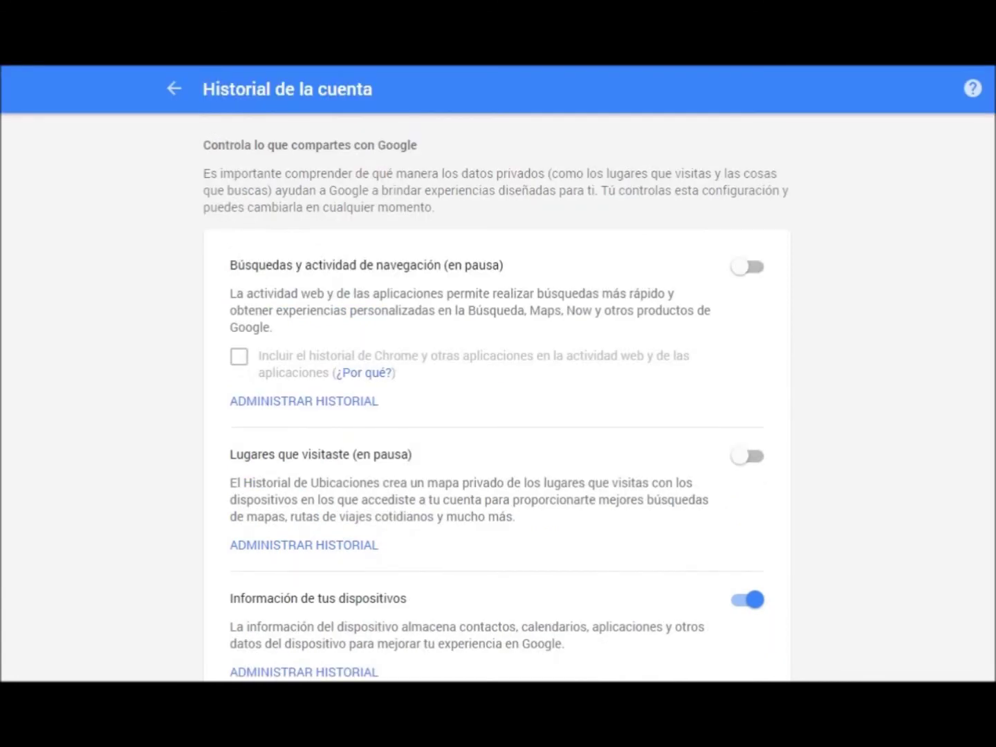
scroll(498, 375, "down", 8)
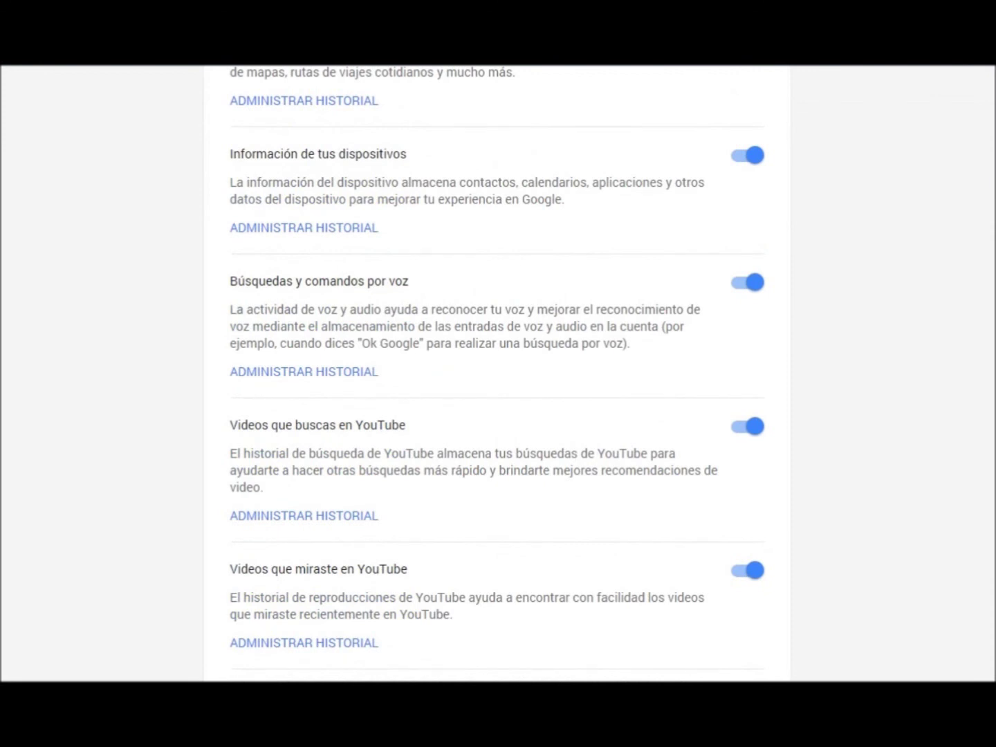
left_click_drag(230, 570, 409, 569)
left_click_drag(229, 569, 408, 569)
left_click_drag(230, 425, 406, 425)
left_click(406, 425)
scroll(498, 373, "down", 1)
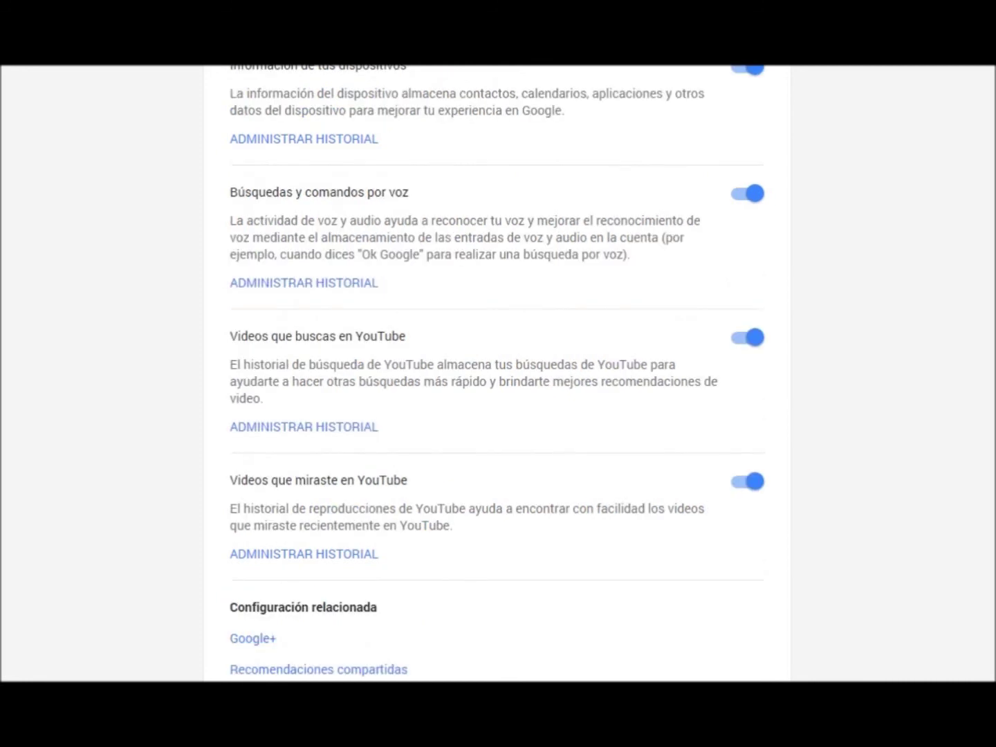
scroll(498, 374, "up", 3)
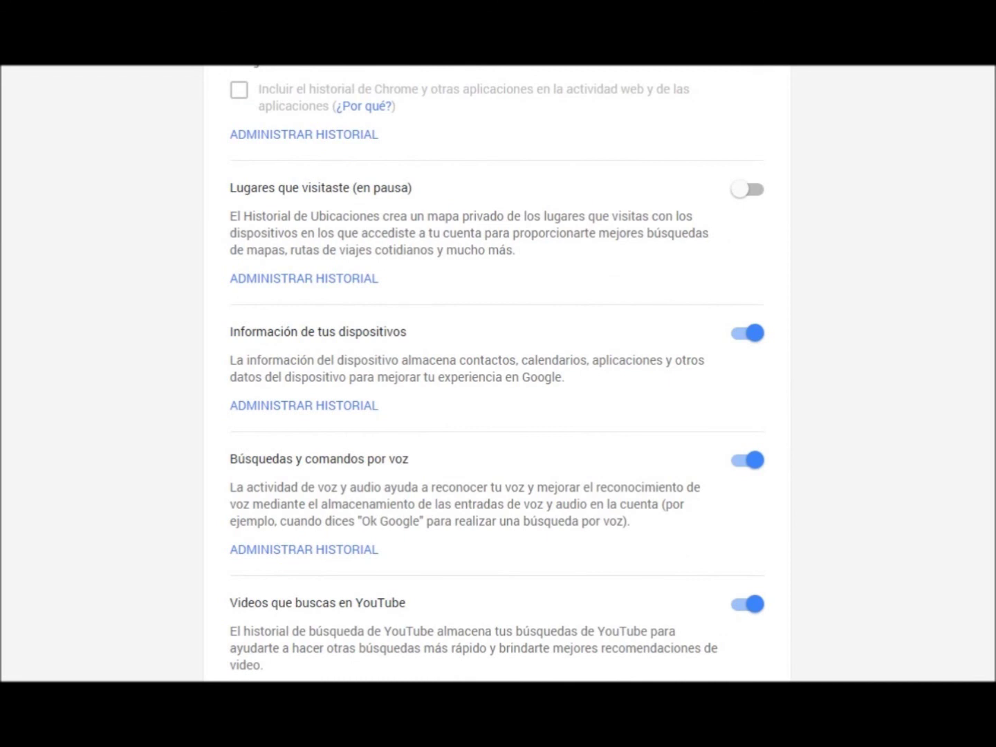
scroll(498, 373, "up", 1)
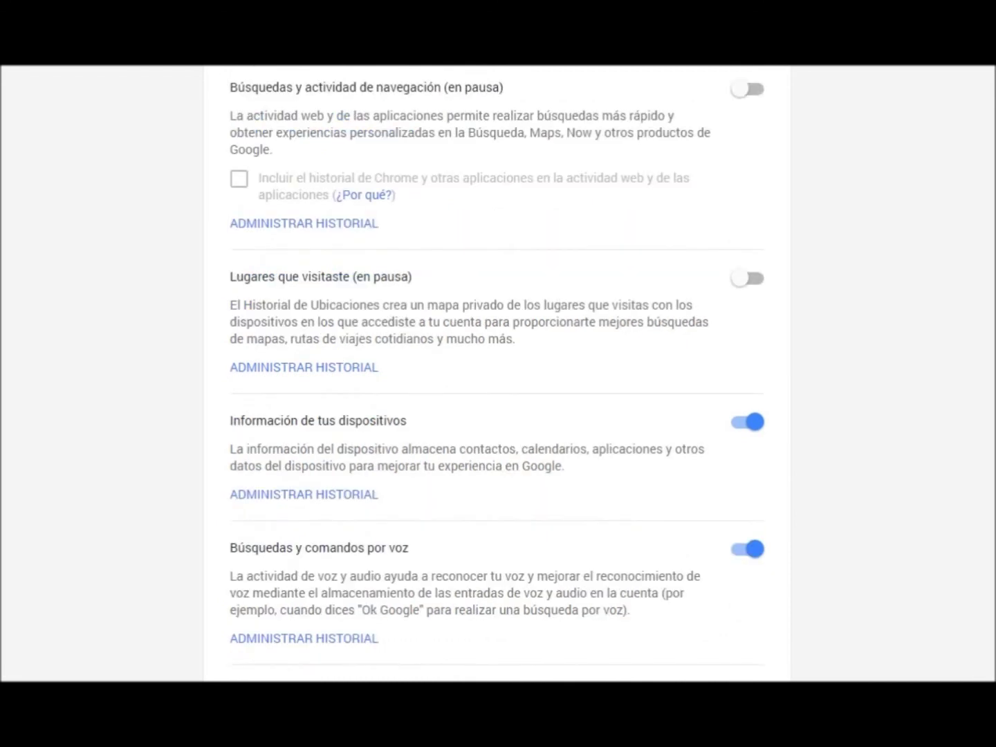
scroll(498, 374, "up", 1)
scroll(498, 374, "up", 1)
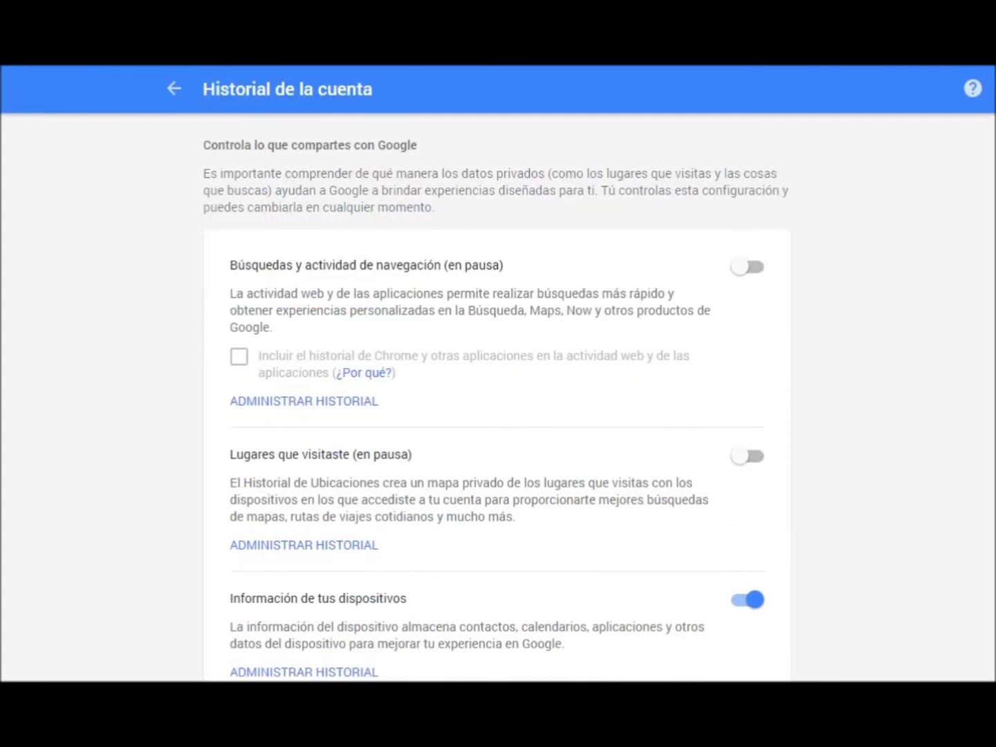
scroll(498, 374, "down", 1)
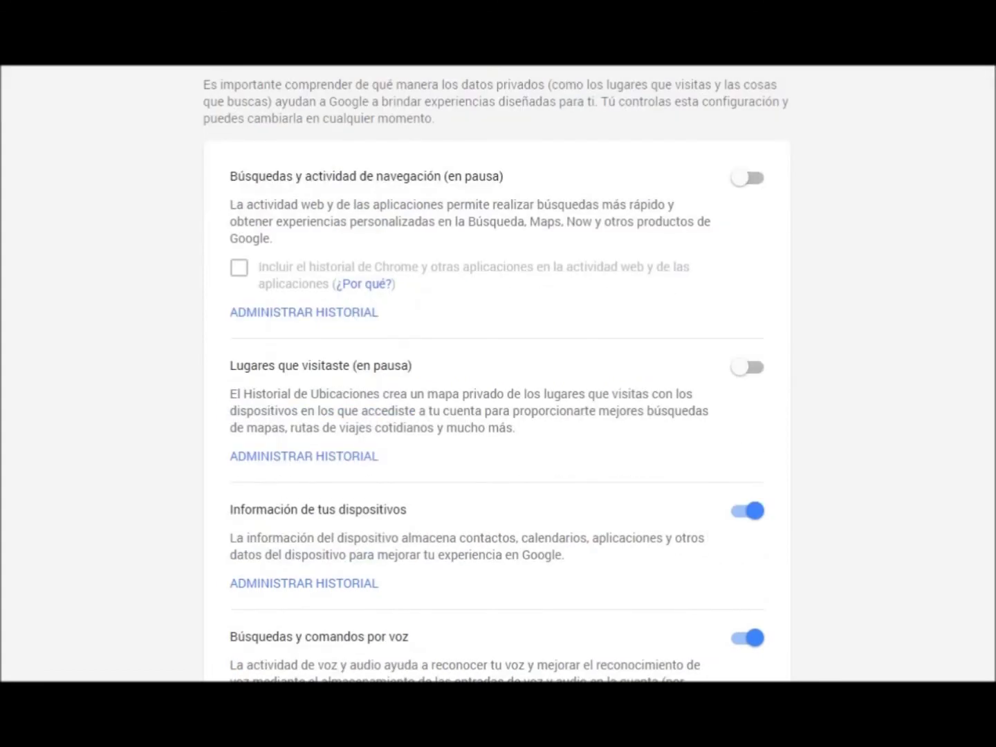